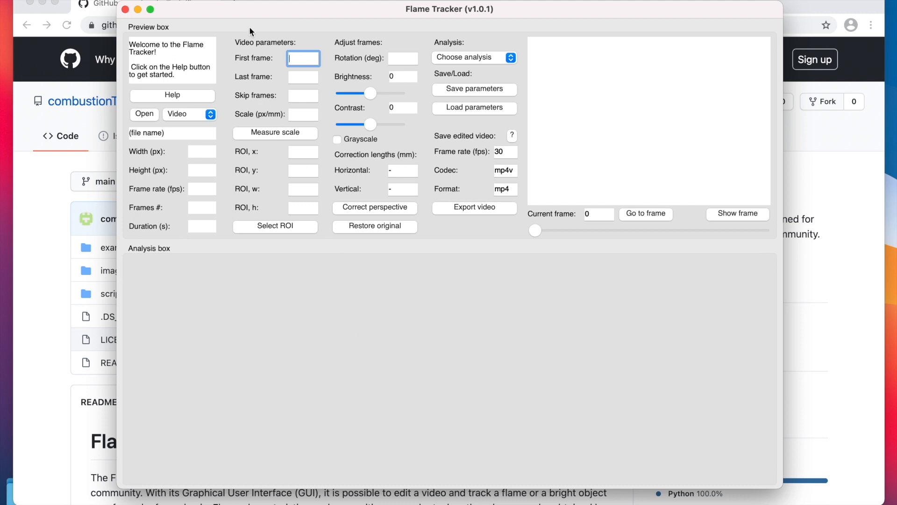
Step: Switch to the browser and view the "2. Video editing" page in the flameTracker GitHub wiki
{"action": "left_click", "coordinate": [269, 3]}
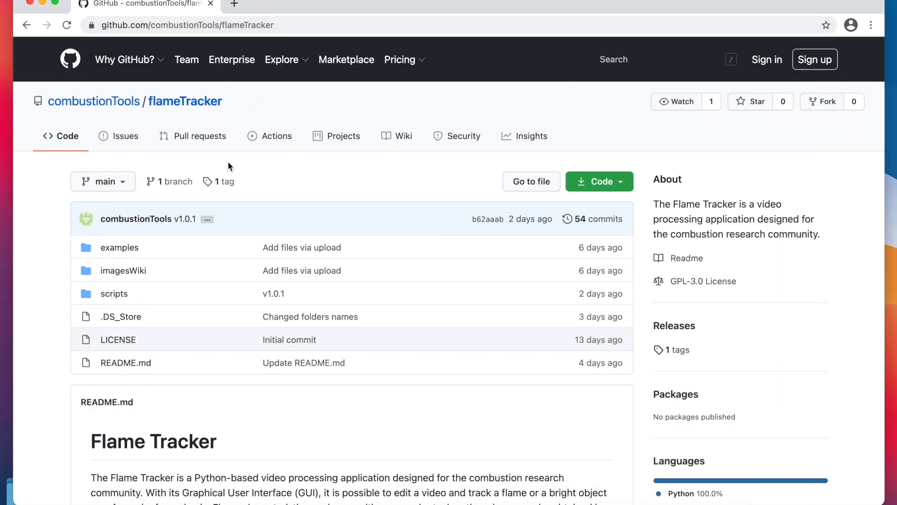
{"action": "left_click", "coordinate": [395, 140]}
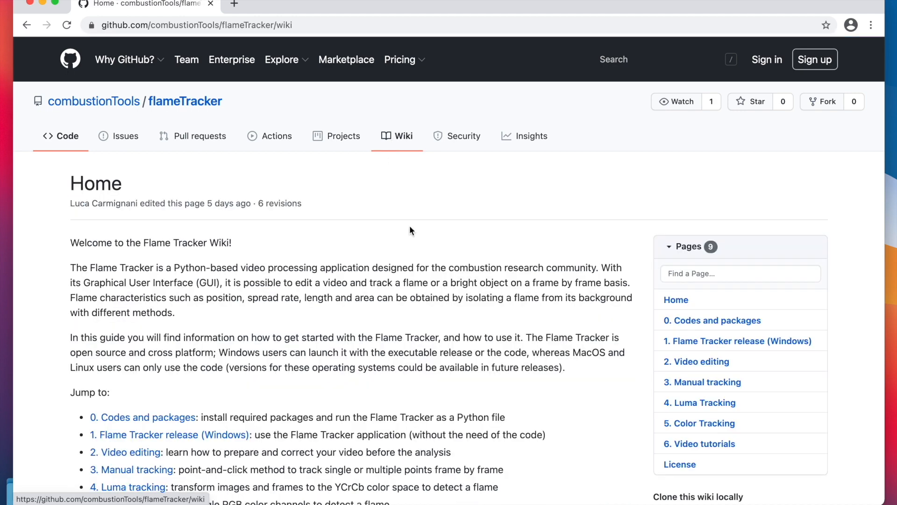
{"action": "left_click", "coordinate": [686, 363]}
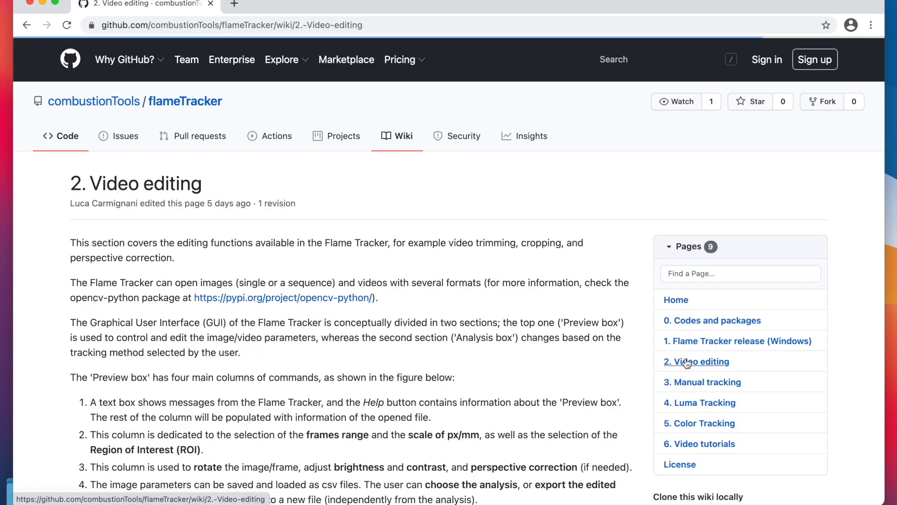
{"action": "scroll", "coordinate": [531, 355], "scroll_direction": "down", "scroll_amount": 2}
{"action": "scroll", "coordinate": [530, 357], "scroll_direction": "down", "scroll_amount": 3}
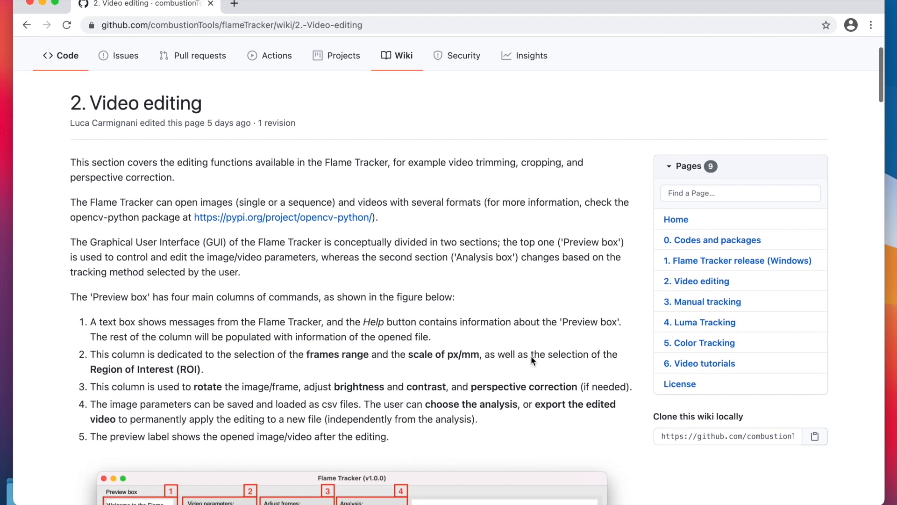
Step: Return to Flame Tracker, read the general help on its preview columns, and close the help
{"action": "left_click", "coordinate": [14, 424]}
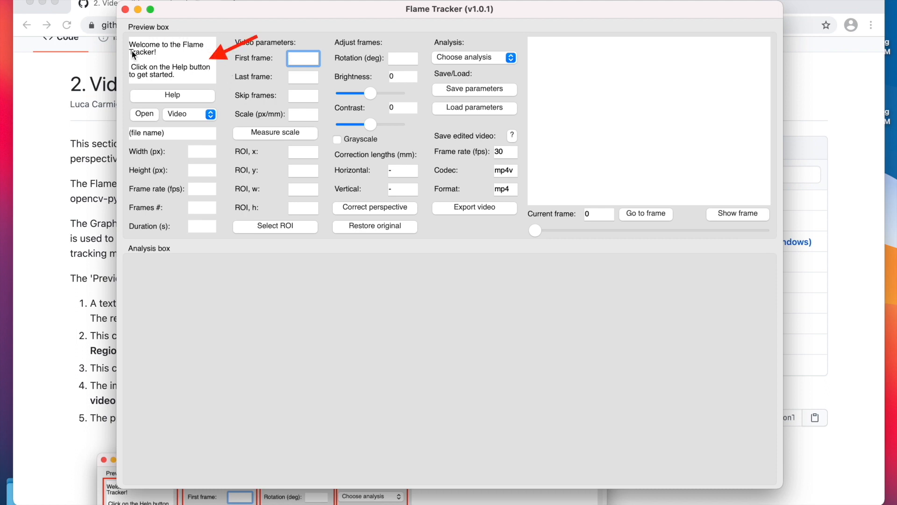
{"action": "left_click", "coordinate": [156, 96]}
{"action": "left_click_drag", "start_coordinate": [477, 4], "coordinate": [383, 67]}
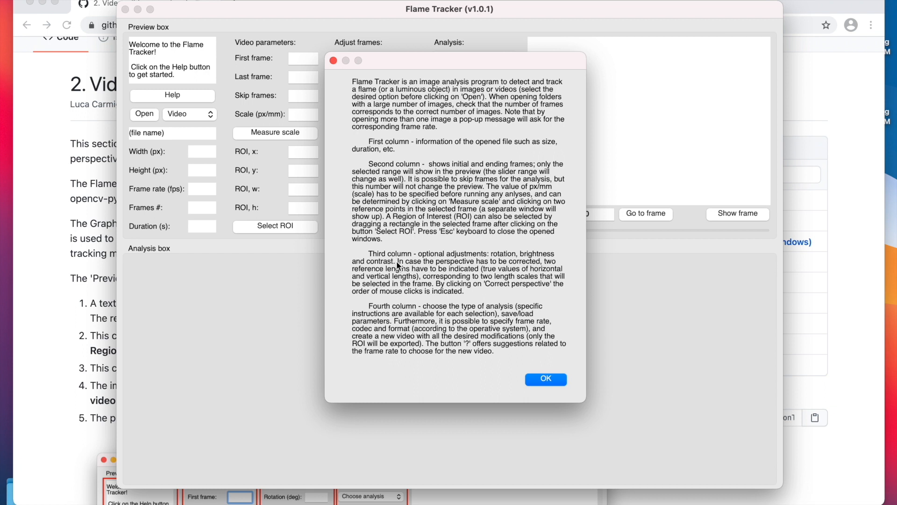
{"action": "left_click", "coordinate": [533, 380]}
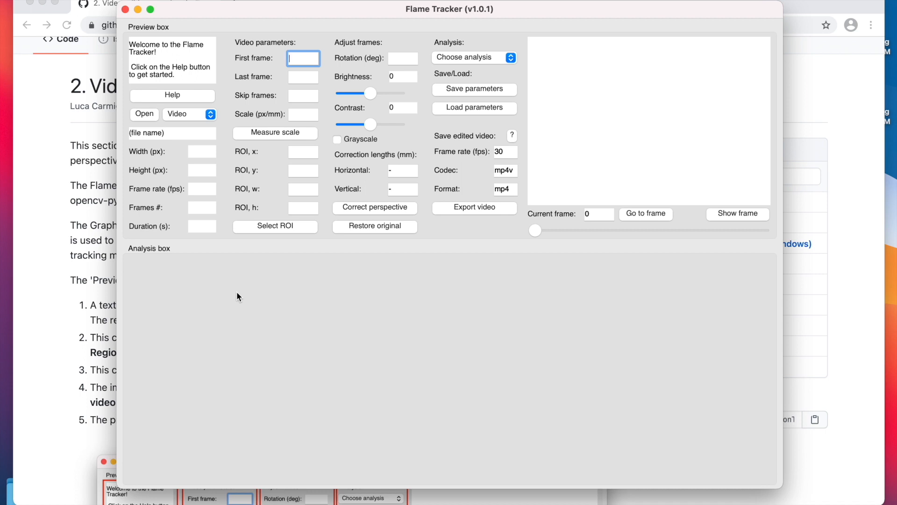
Step: Open the video example.mp4 from the examples folder inside flameTracker-main on the Desktop
{"action": "left_click", "coordinate": [145, 114]}
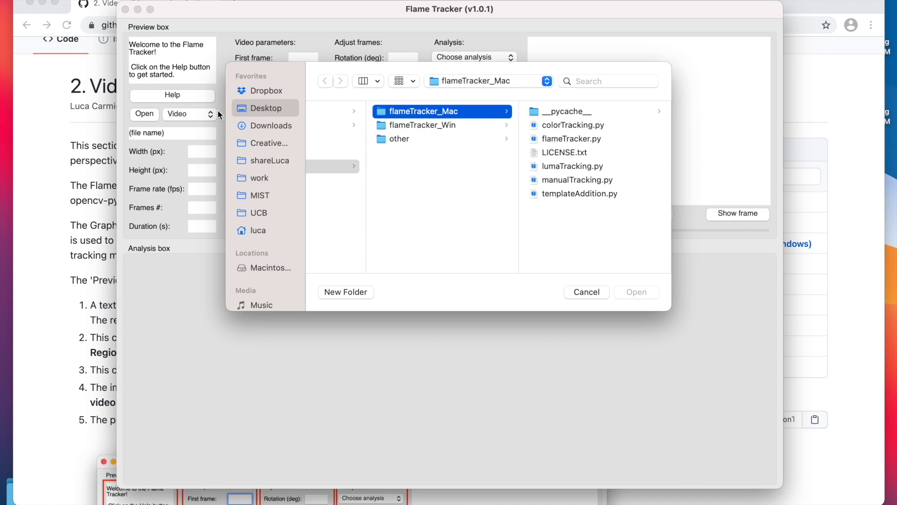
{"action": "left_click", "coordinate": [264, 108]}
{"action": "left_click", "coordinate": [340, 113]}
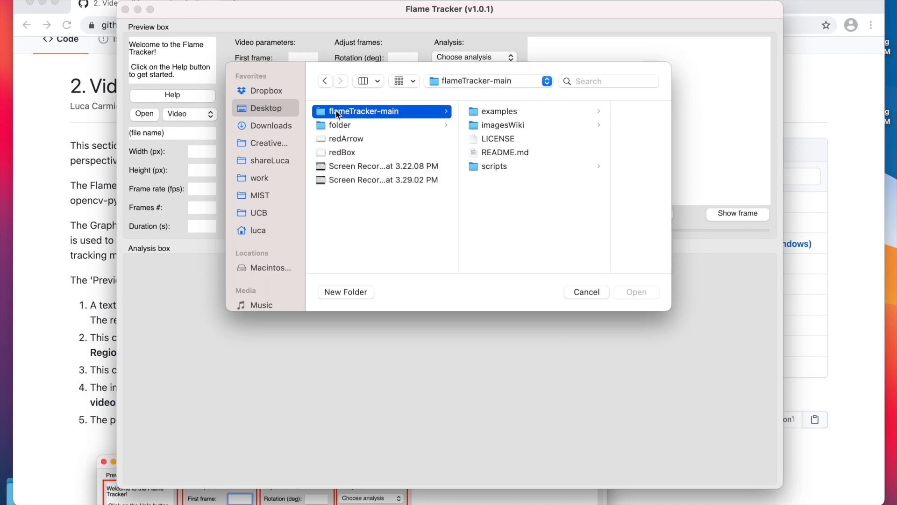
{"action": "left_click", "coordinate": [486, 111]}
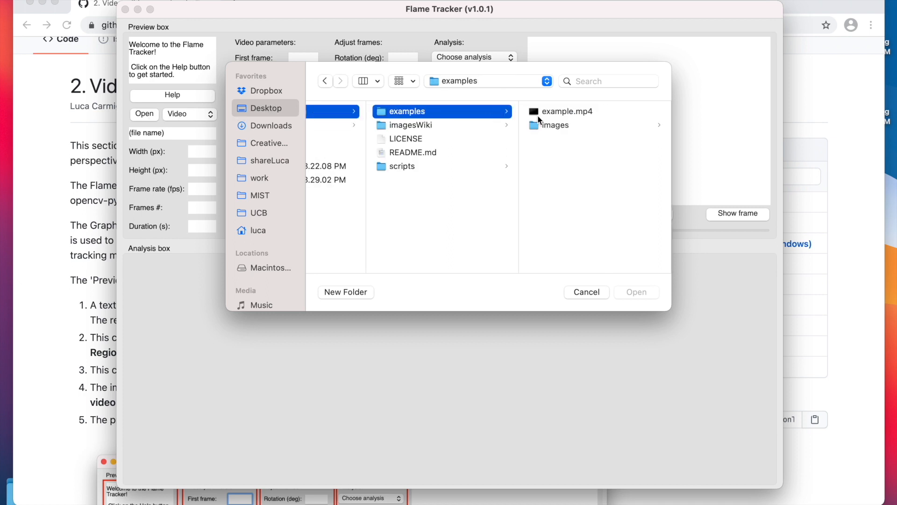
{"action": "left_click", "coordinate": [553, 123]}
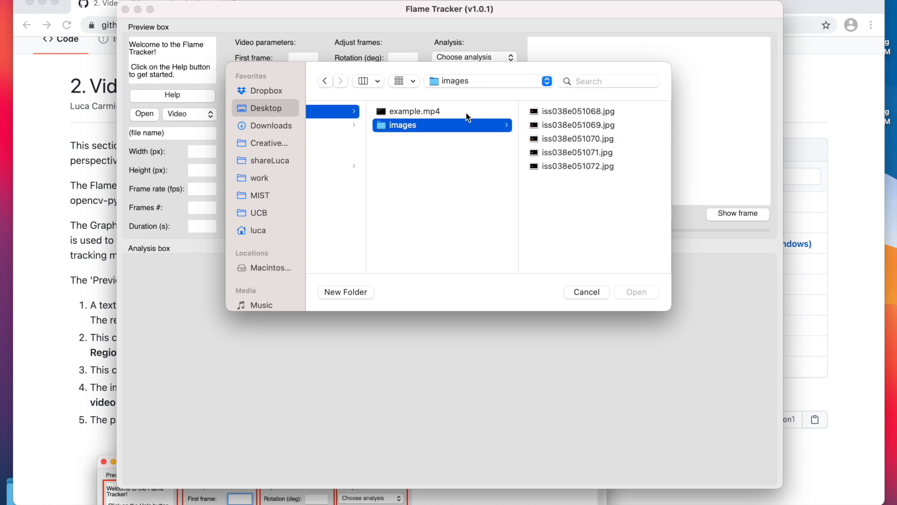
{"action": "left_click", "coordinate": [463, 115]}
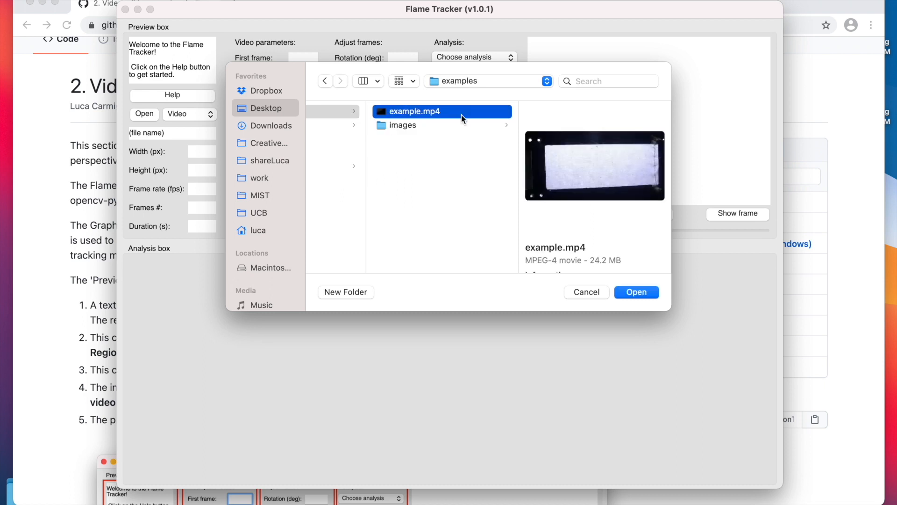
{"action": "left_click", "coordinate": [626, 292]}
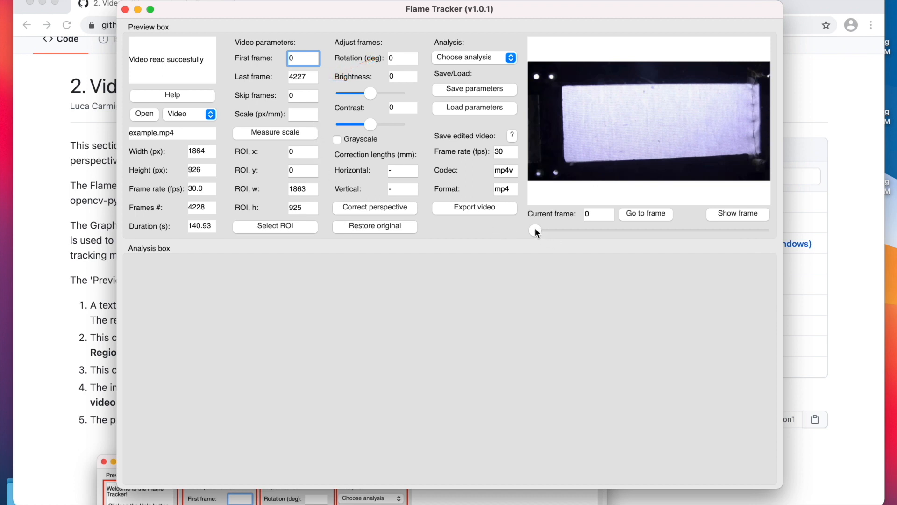
Step: Preview the video up to about frame 2499 and return to frame 0, keeping the full frame range
{"action": "left_click_drag", "start_coordinate": [536, 229], "coordinate": [670, 226]}
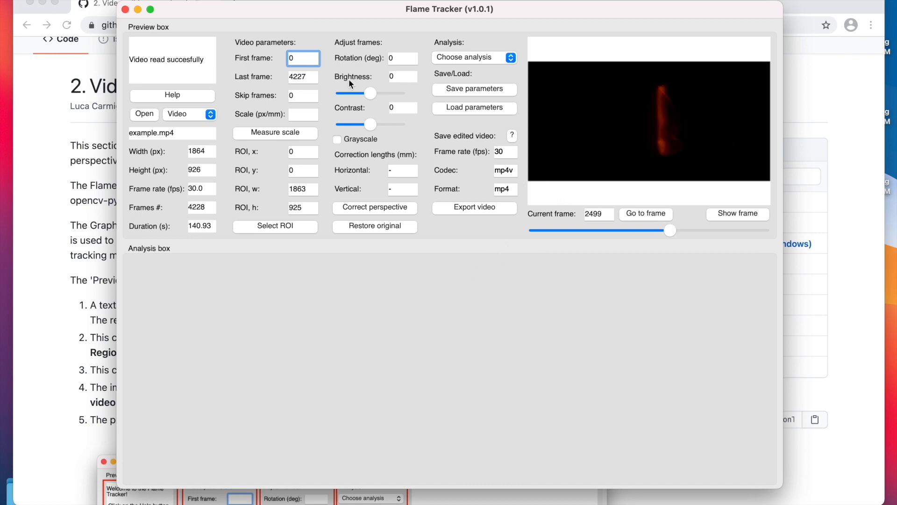
{"action": "left_click", "coordinate": [312, 76]}
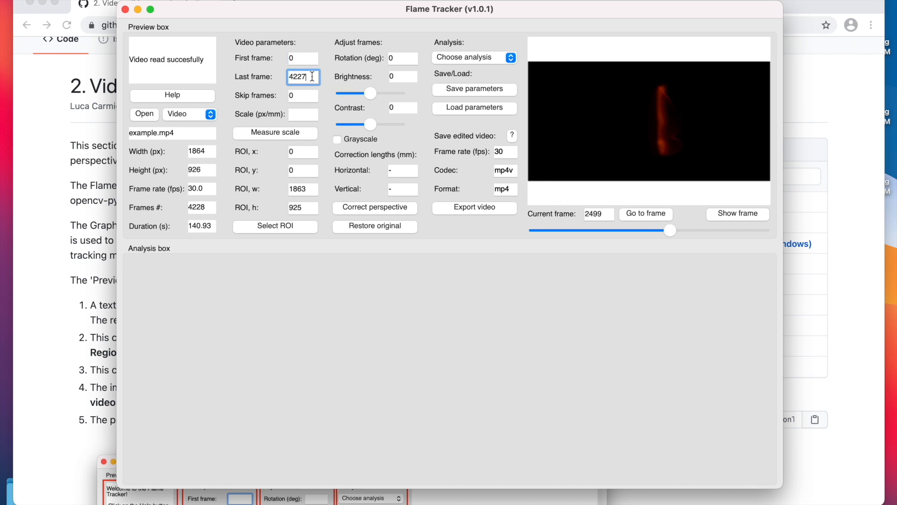
{"action": "left_click", "coordinate": [310, 58]}
{"action": "left_click_drag", "start_coordinate": [673, 230], "coordinate": [516, 231]}
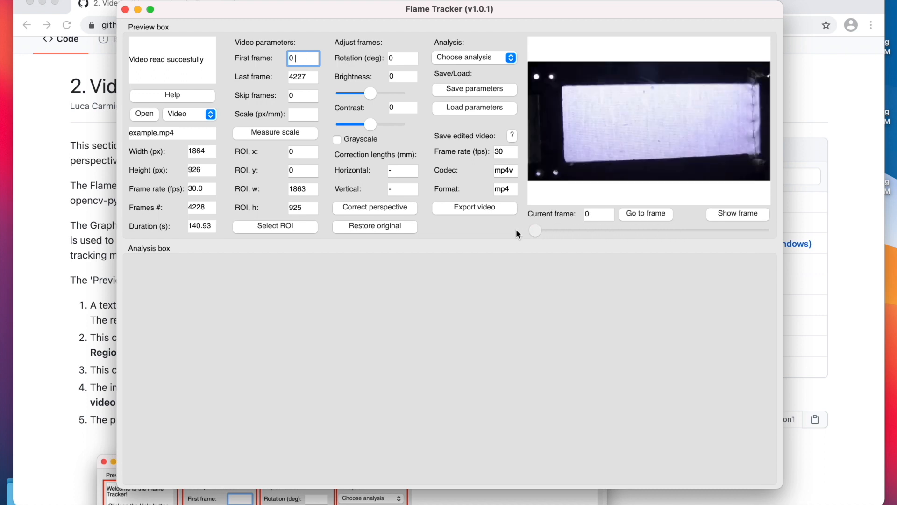
Step: Set the perspective correction lengths to 150 mm horizontal and 50 mm vertical
{"action": "left_click", "coordinate": [407, 174]}
{"action": "type", "text": "150"}
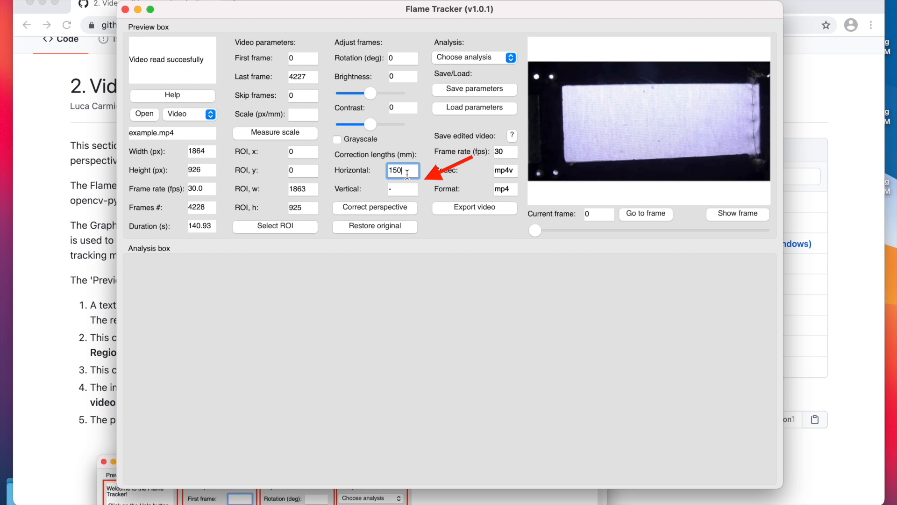
{"action": "key", "text": "Tab"}
{"action": "type", "text": "50"}
Step: Correct the perspective by marking the fabric's four corners in order: top right, bottom right, bottom left, top left
{"action": "left_click", "coordinate": [398, 206]}
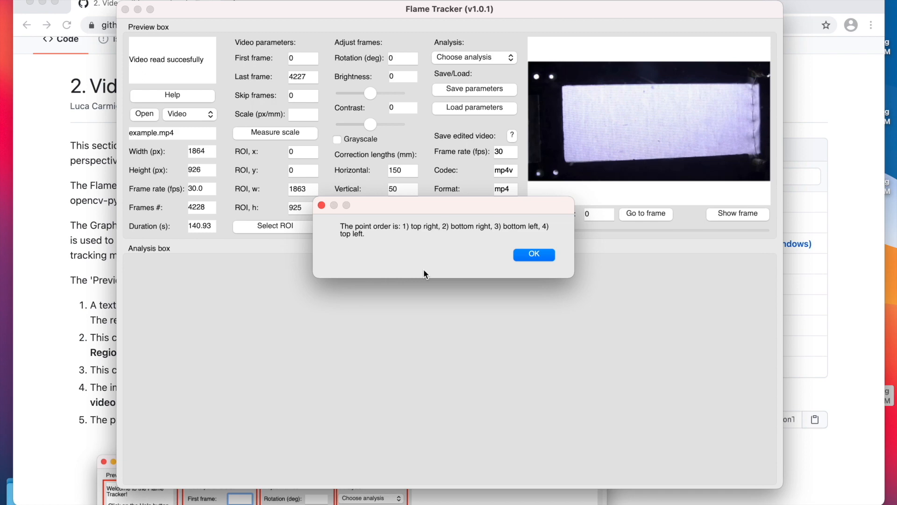
{"action": "left_click", "coordinate": [531, 255]}
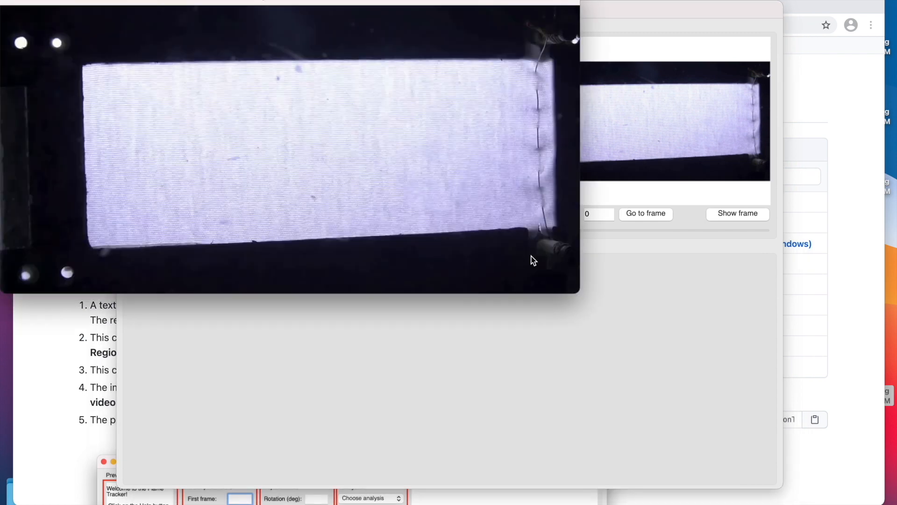
{"action": "left_click_drag", "start_coordinate": [216, 4], "coordinate": [361, 97]}
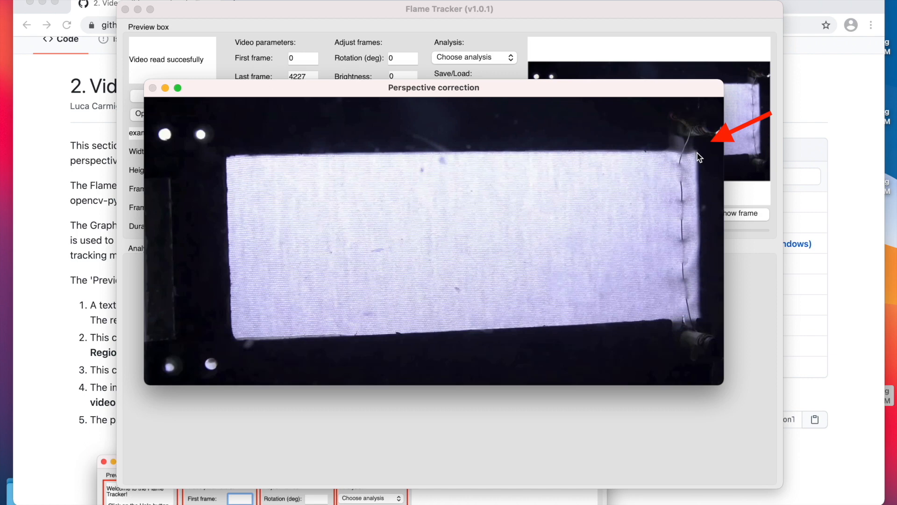
{"action": "left_click", "coordinate": [718, 133]}
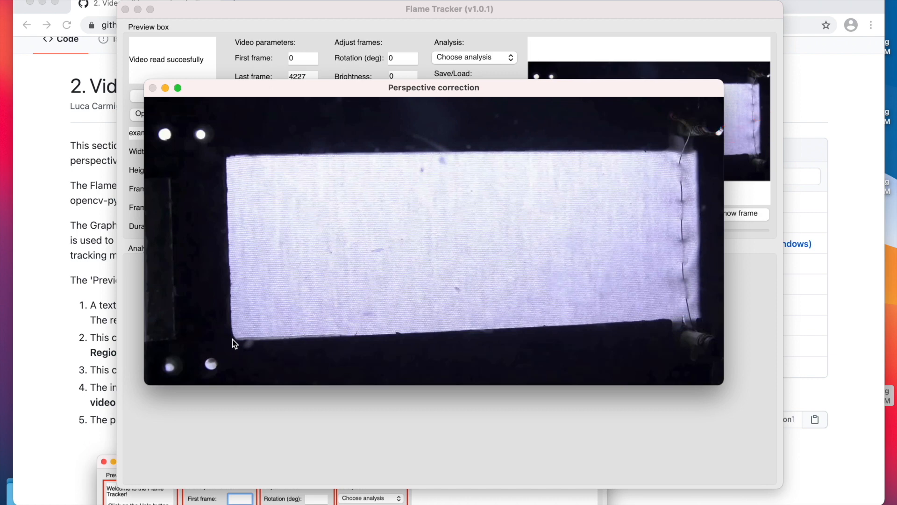
{"action": "left_click", "coordinate": [227, 159]}
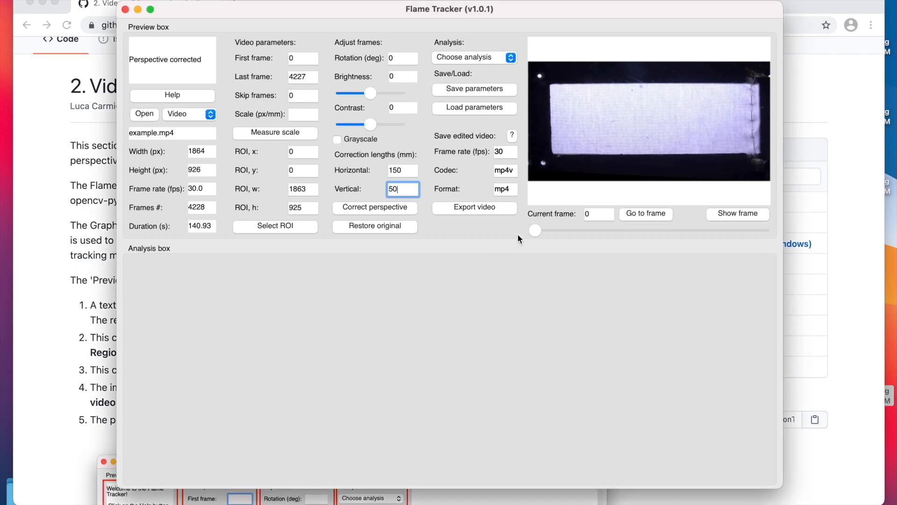
Step: Try brightness 1, contrast 29 and a 20-degree rotation, previewing the flame around frames 1039 to 1273
{"action": "left_click_drag", "start_coordinate": [534, 231], "coordinate": [590, 223]}
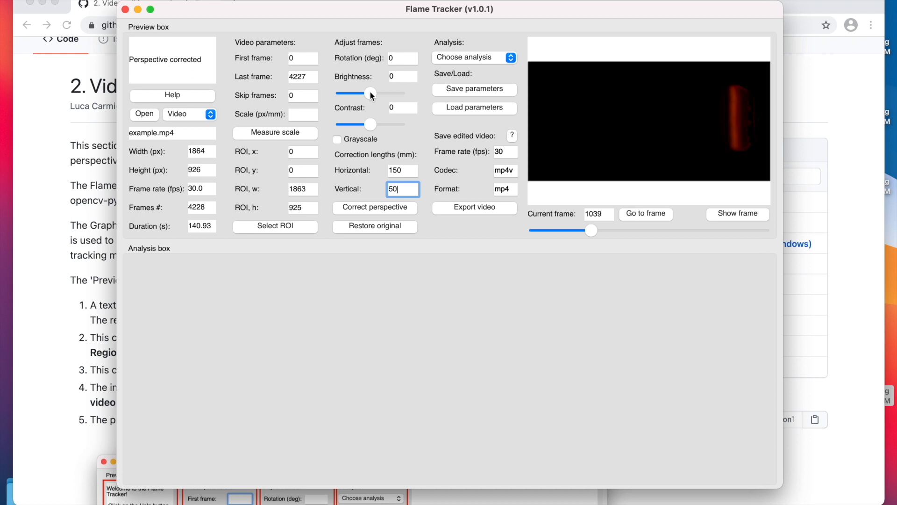
{"action": "left_click_drag", "start_coordinate": [377, 93], "coordinate": [380, 129]}
{"action": "left_click", "coordinate": [404, 57]}
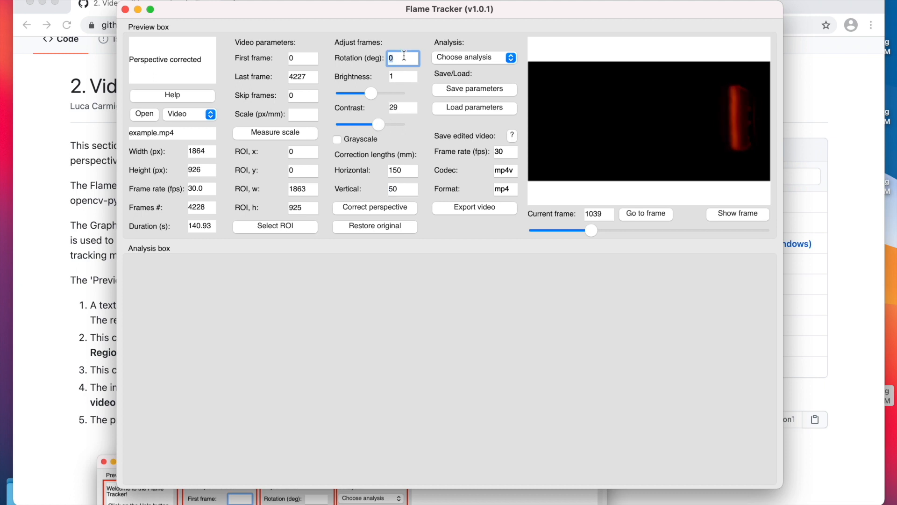
{"action": "type", "text": "20"}
{"action": "left_click", "coordinate": [605, 231]}
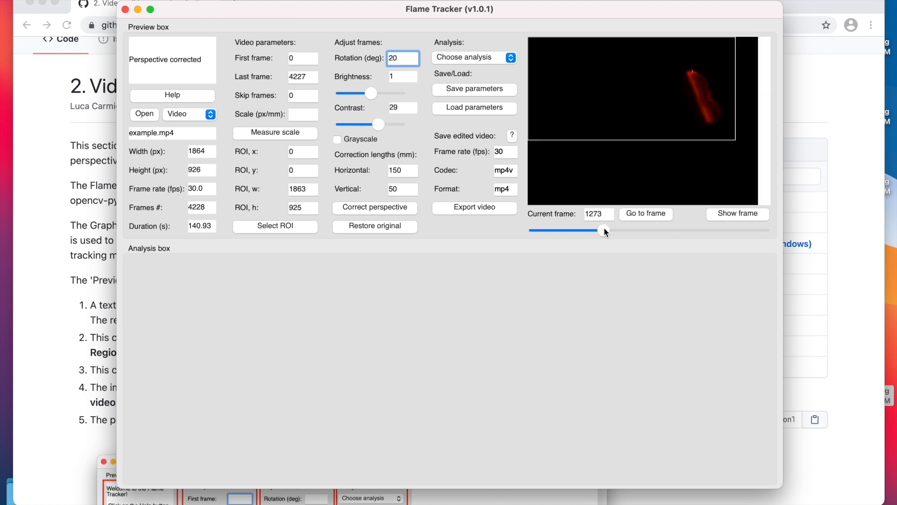
{"action": "mouse_move", "coordinate": [602, 227]}
{"action": "left_mouse_down"}
{"action": "mouse_move", "coordinate": [688, 223]}
{"action": "mouse_move", "coordinate": [599, 227]}
{"action": "left_mouse_up"}
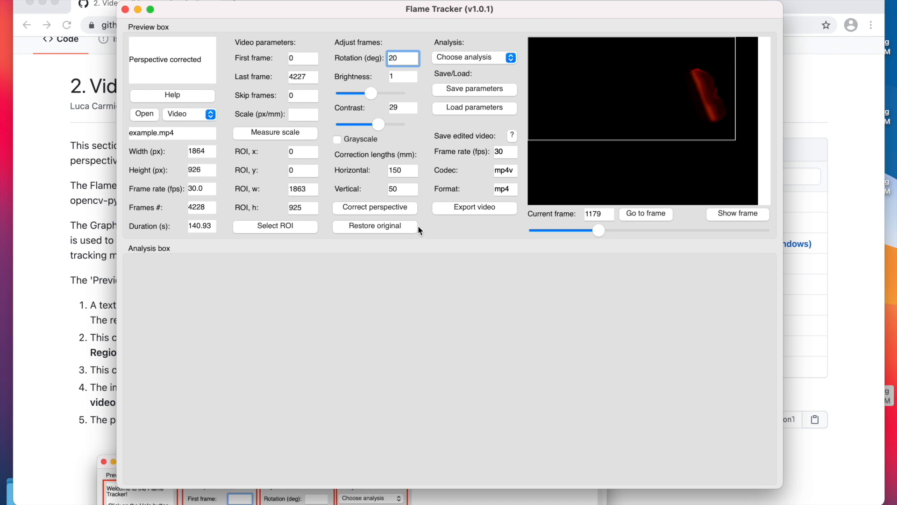
Step: Restore the original image settings, reset the rotation to 0 degrees, and return the preview to frame 0
{"action": "left_click", "coordinate": [403, 225]}
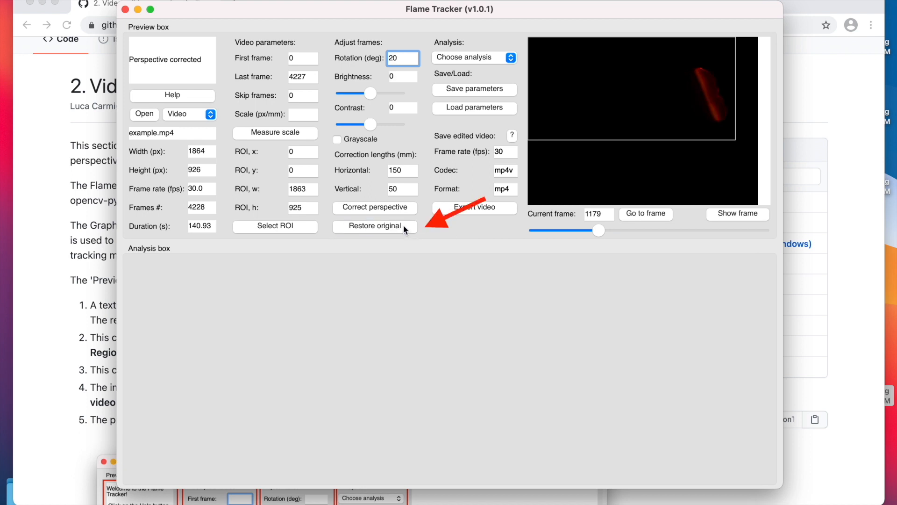
{"action": "double_click", "coordinate": [415, 60]}
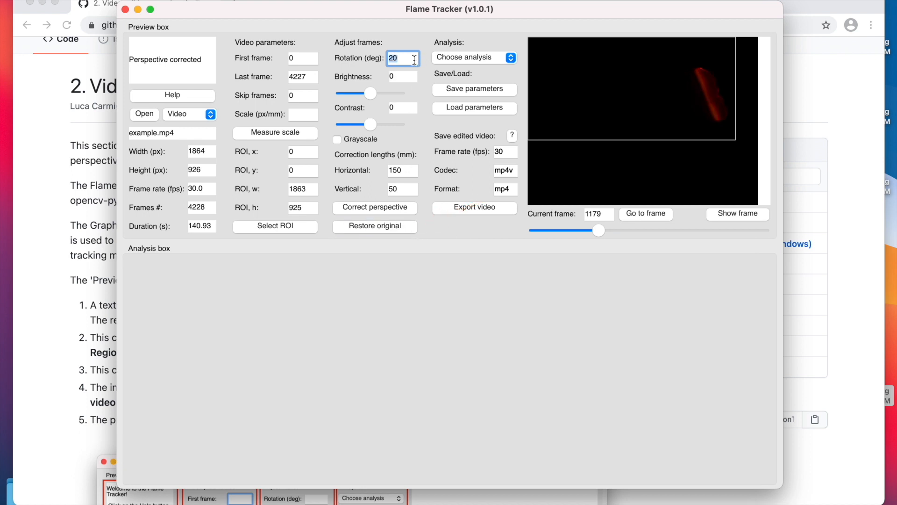
{"action": "left_click", "coordinate": [414, 60]}
{"action": "key", "text": "BackSpace"}
{"action": "key", "text": "BackSpace"}
{"action": "type", "text": "0"}
{"action": "key", "text": "Return"}
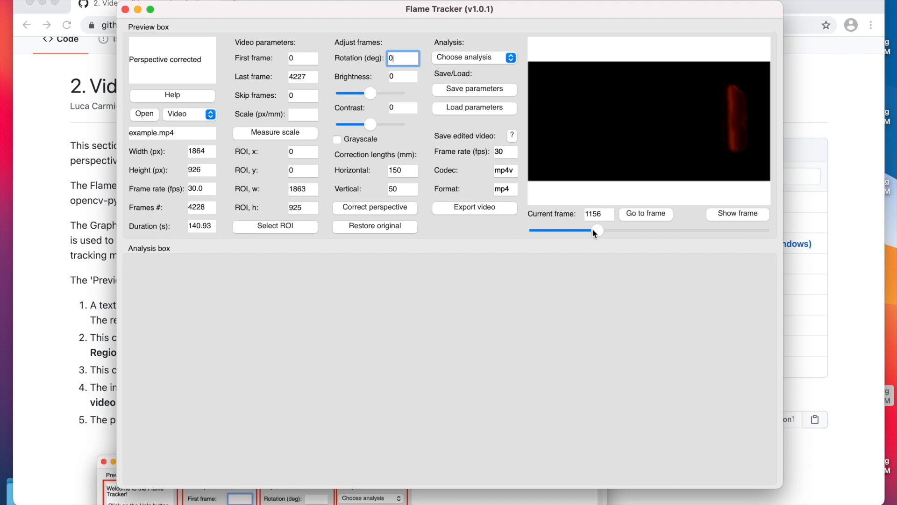
{"action": "left_click_drag", "start_coordinate": [594, 229], "coordinate": [503, 229]}
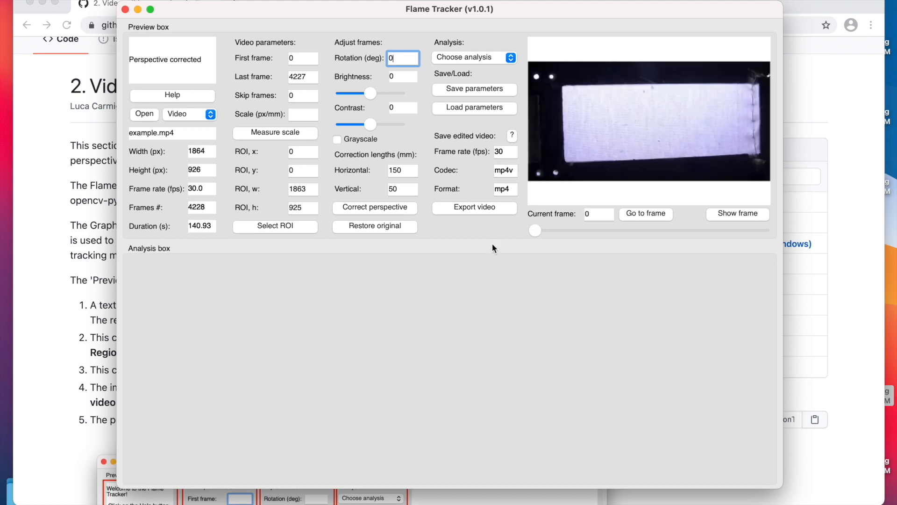
Step: Correct the perspective again using the fabric's four corners, from top right clockwise to top left
{"action": "left_click", "coordinate": [400, 206]}
{"action": "key", "text": "Return"}
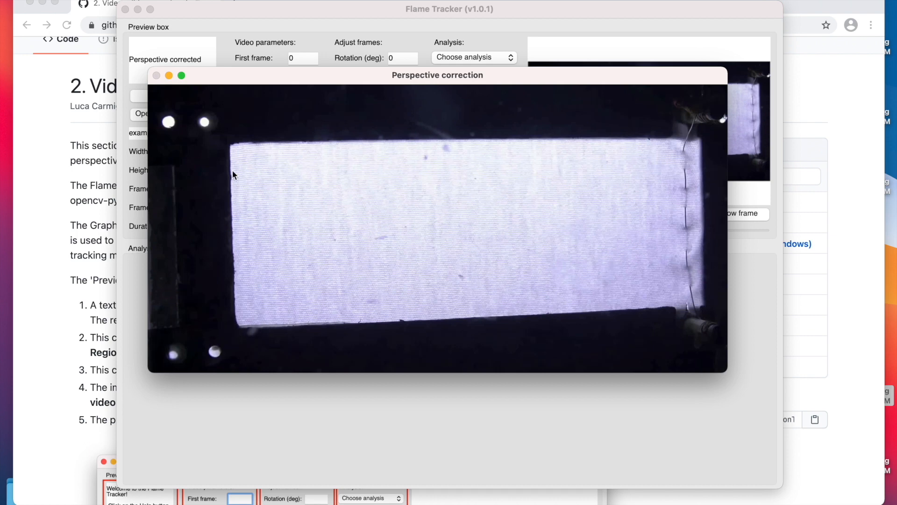
{"action": "left_click", "coordinate": [231, 145]}
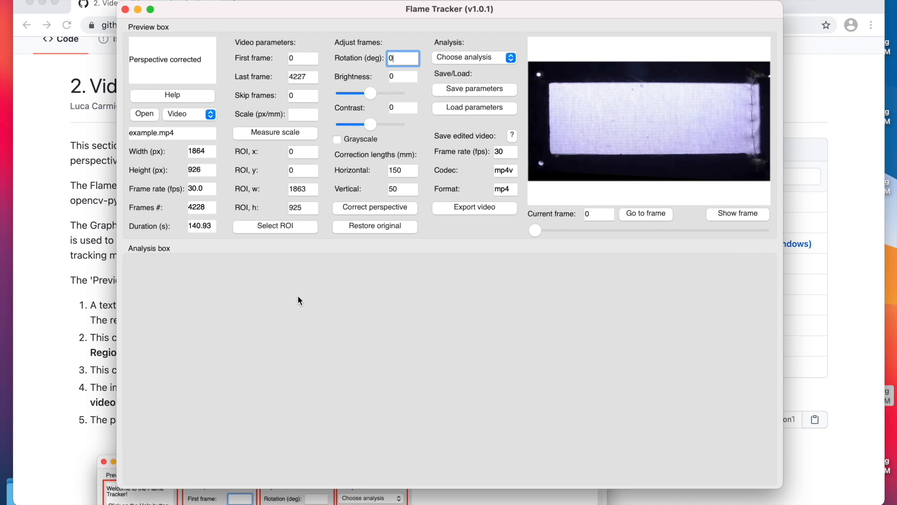
Step: Measure the scale along the fabric's lower edge, from its right corner to its left corner, using a length of 150 mm
{"action": "left_click", "coordinate": [296, 131]}
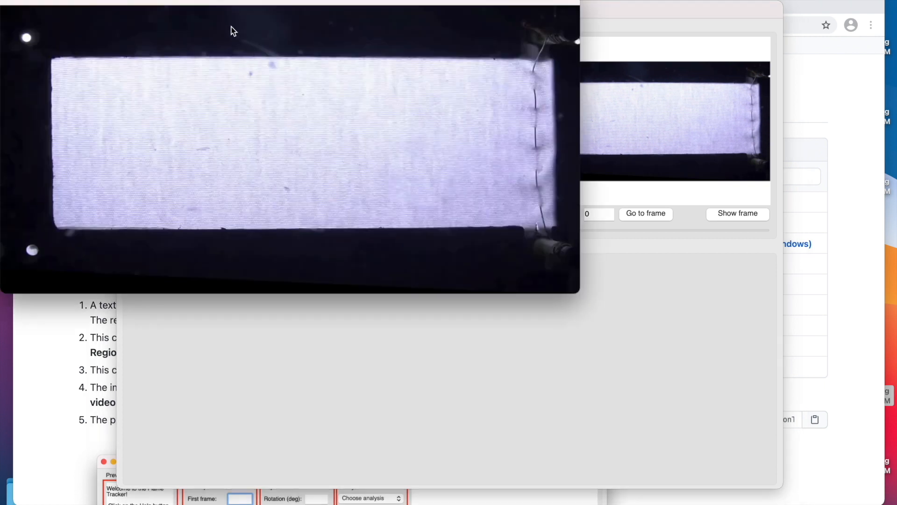
{"action": "left_click_drag", "start_coordinate": [216, 2], "coordinate": [335, 90]}
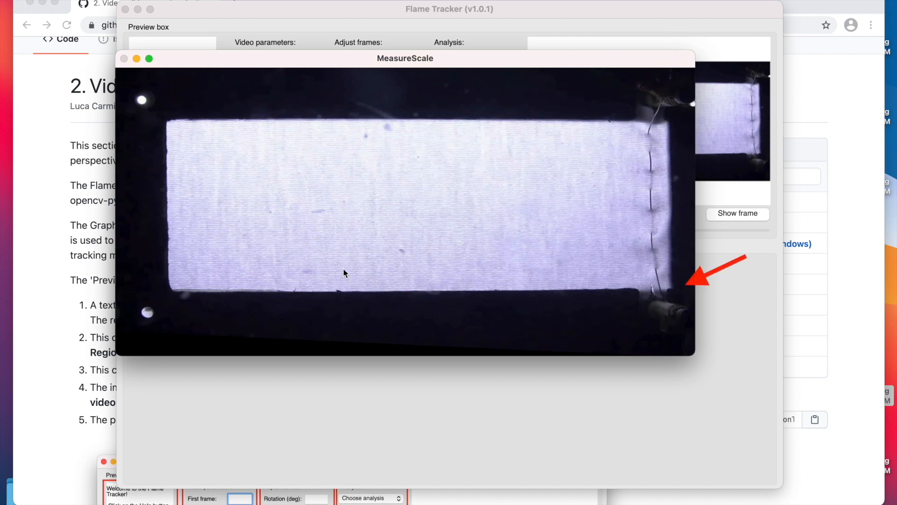
{"action": "left_click", "coordinate": [170, 289]}
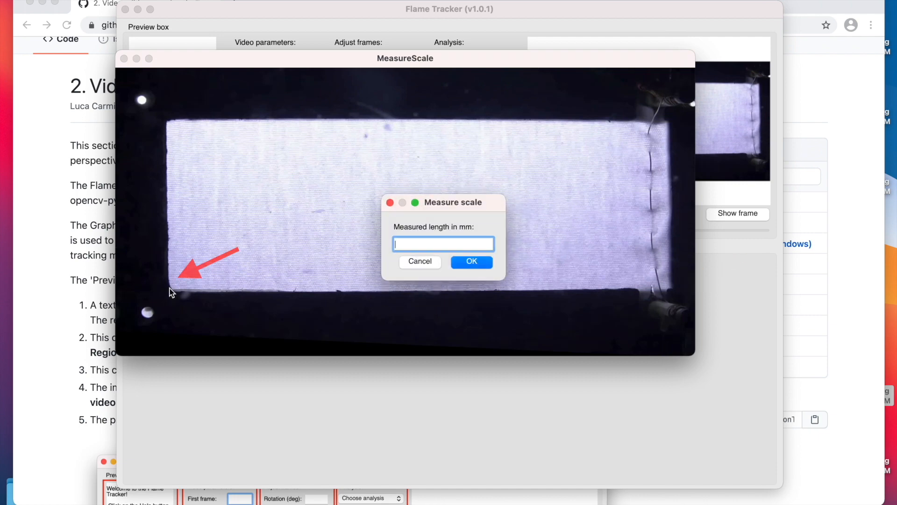
{"action": "type", "text": "150"}
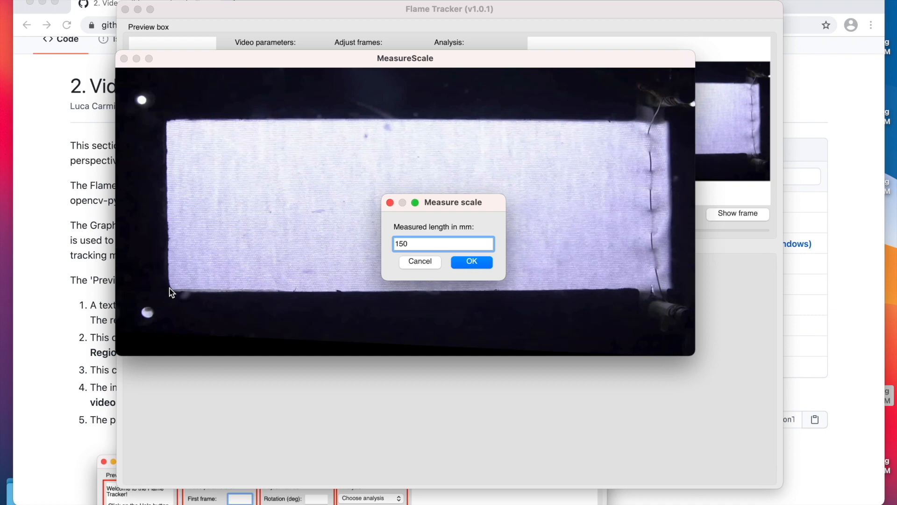
{"action": "key", "text": "Return"}
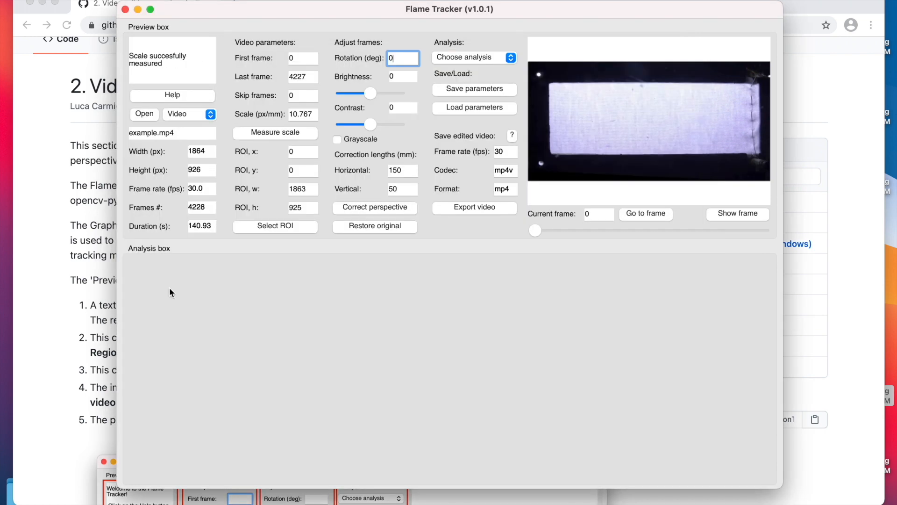
Step: Select a region of interest just around the fabric, about 1688 px wide and 637 px high
{"action": "left_click", "coordinate": [301, 226]}
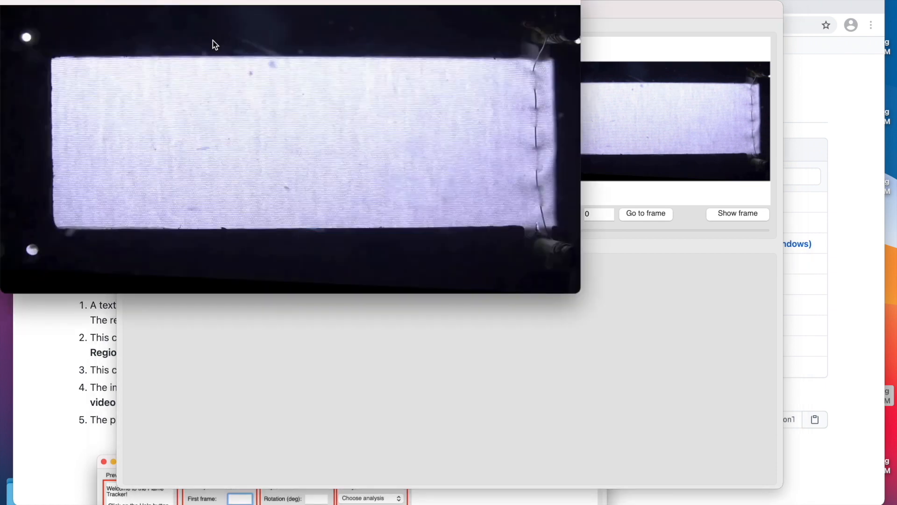
{"action": "left_click_drag", "start_coordinate": [194, 2], "coordinate": [308, 86]}
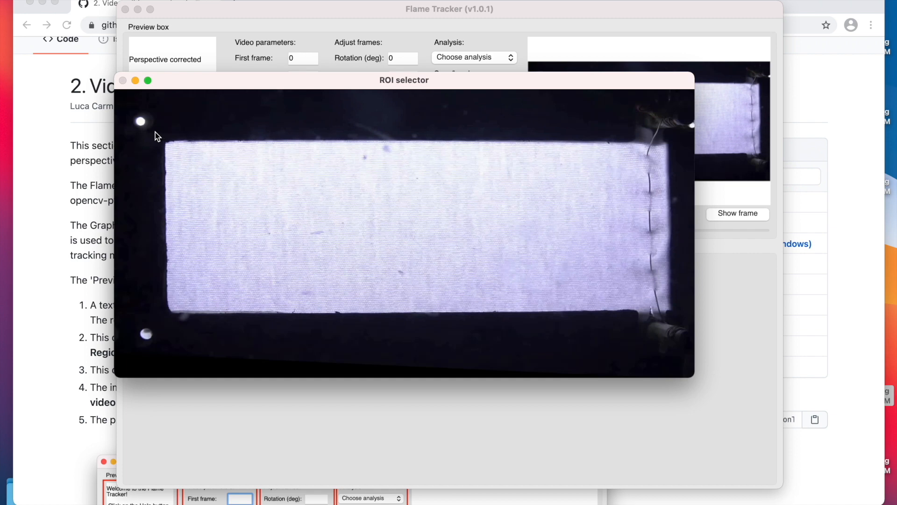
{"action": "left_click_drag", "start_coordinate": [155, 133], "coordinate": [680, 329]}
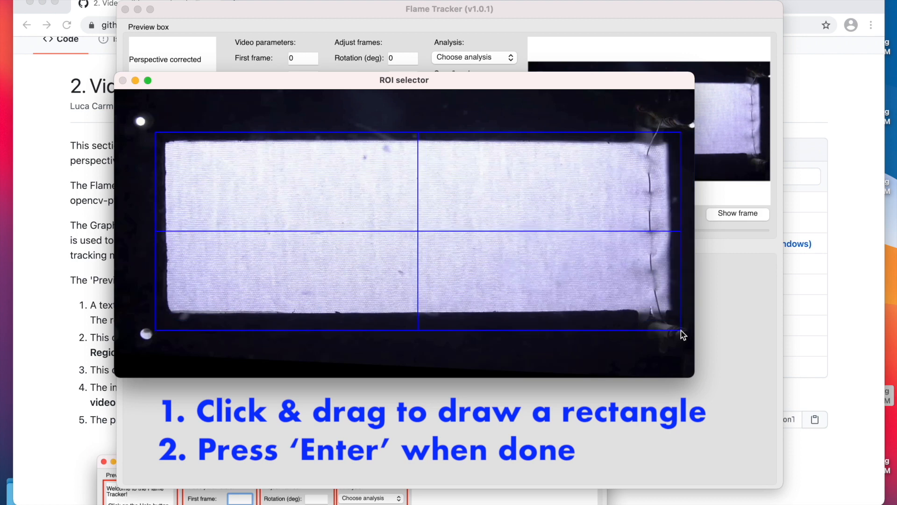
{"action": "key", "text": "Return"}
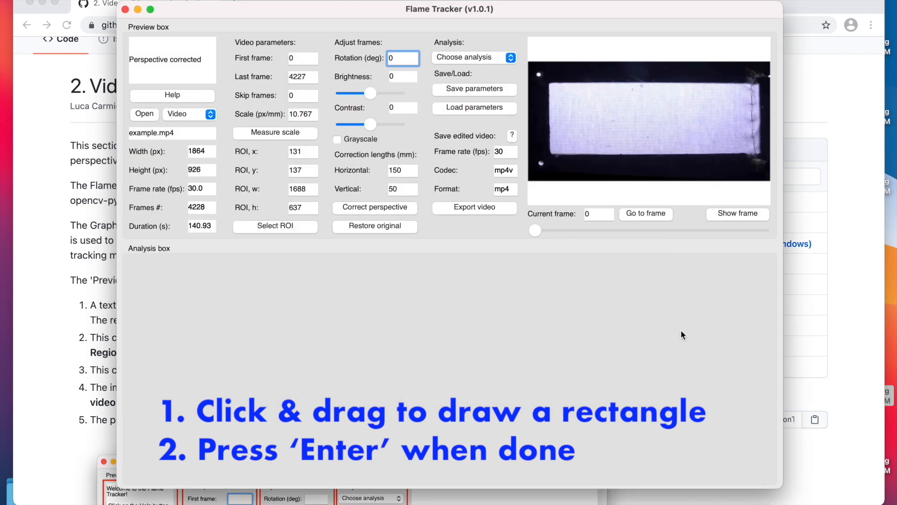
Step: Preview the flame's spread through the video and set the first frame to 1000 and the last frame to 4100
{"action": "left_click_drag", "start_coordinate": [538, 229], "coordinate": [695, 229]}
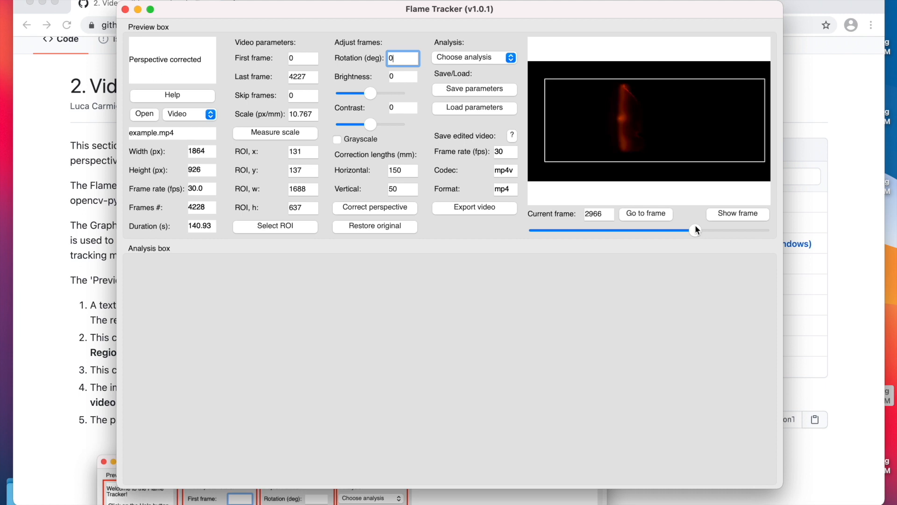
{"action": "left_click_drag", "start_coordinate": [683, 231], "coordinate": [582, 235]}
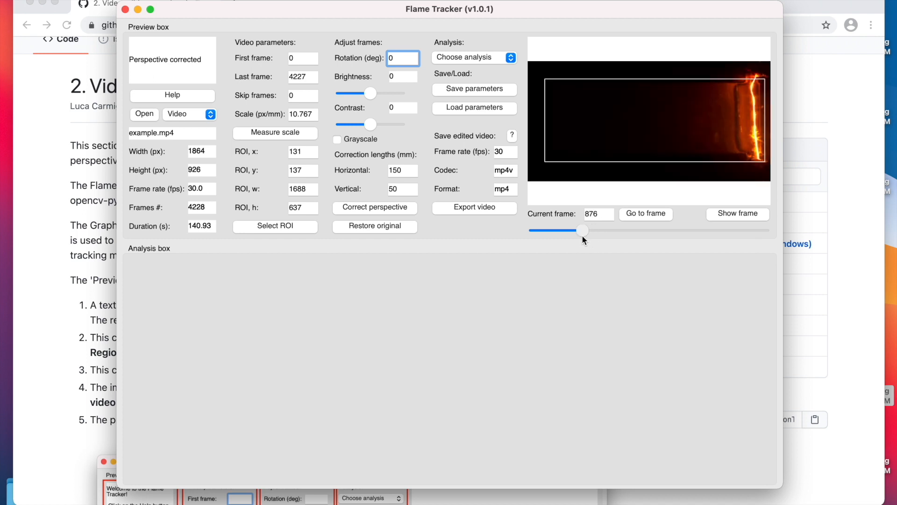
{"action": "double_click", "coordinate": [313, 61]}
{"action": "type", "text": "1000"}
{"action": "left_click_drag", "start_coordinate": [584, 229], "coordinate": [762, 230]}
{"action": "double_click", "coordinate": [300, 76]}
{"action": "type", "text": "4100"}
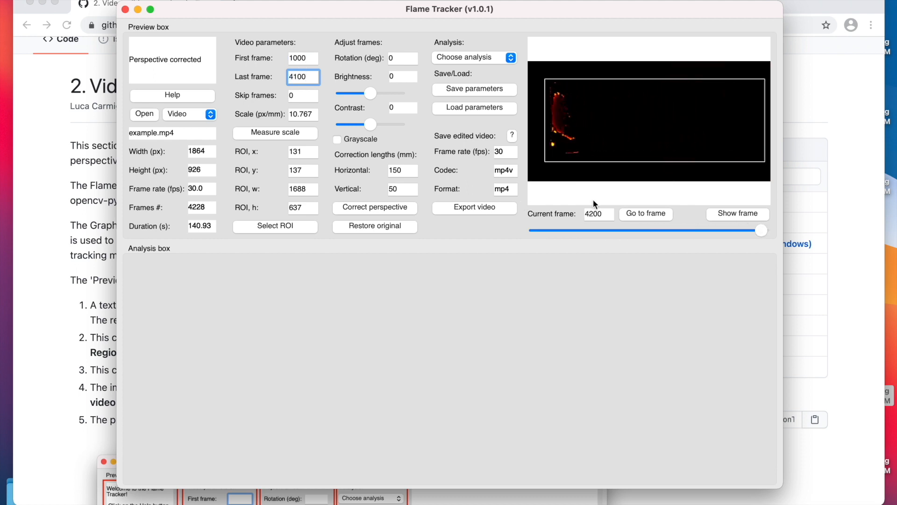
{"action": "left_click_drag", "start_coordinate": [761, 229], "coordinate": [728, 229]}
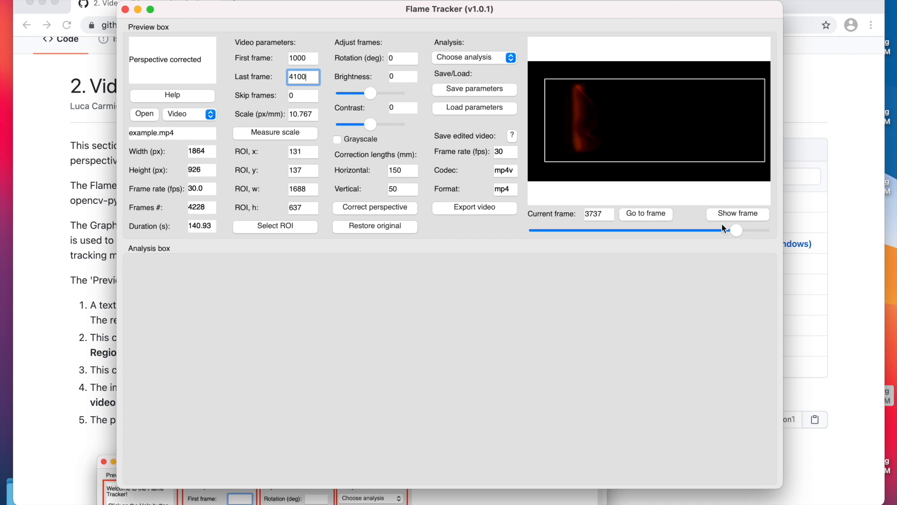
Step: Save the video parameters in the examples folder as example-parameters
{"action": "left_click", "coordinate": [504, 92]}
{"action": "type", "text": "examp"}
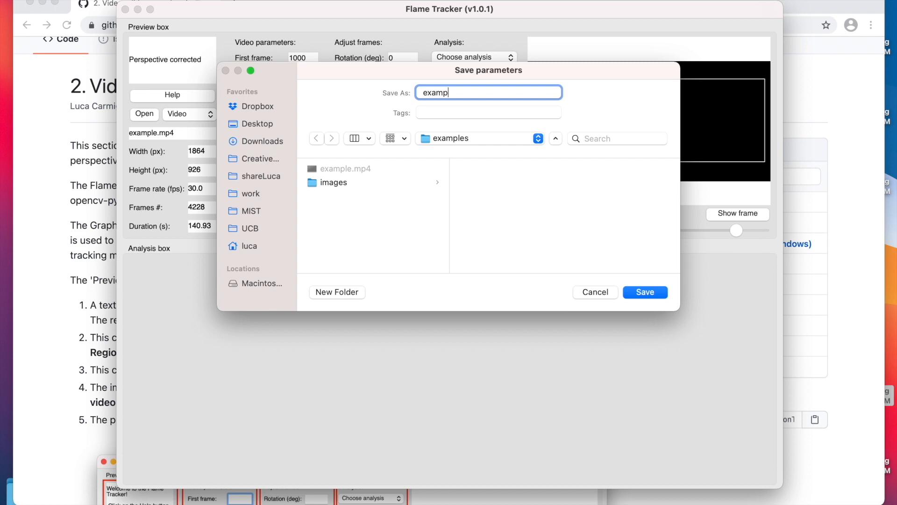
{"action": "type", "text": "le-parametre"}
{"action": "key", "text": "BackSpace"}
{"action": "key", "text": "BackSpace"}
{"action": "type", "text": "ers"}
{"action": "key", "text": "Return"}
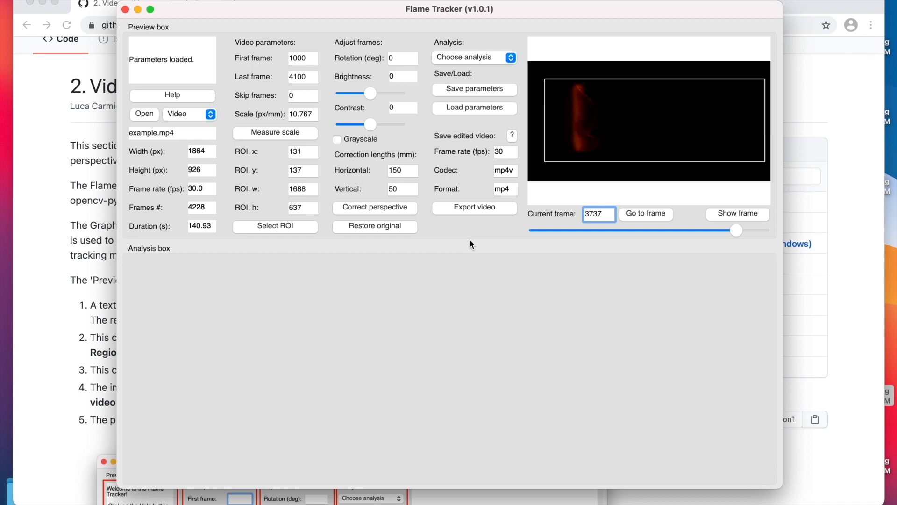
Step: Check the help on saving edited videos and export the video as example-ROI at 30 fps, with codec mp4v and format mp4
{"action": "left_click", "coordinate": [507, 153]}
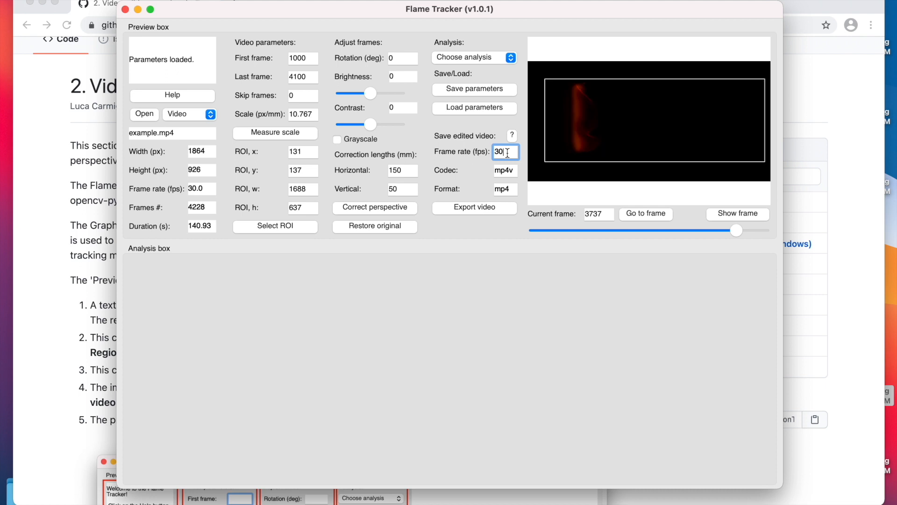
{"action": "left_click", "coordinate": [513, 136]}
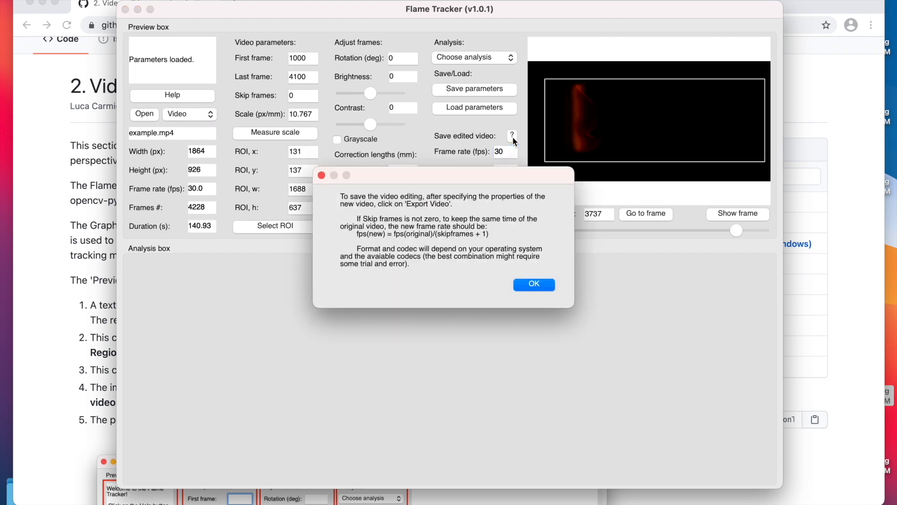
{"action": "left_click", "coordinate": [530, 287]}
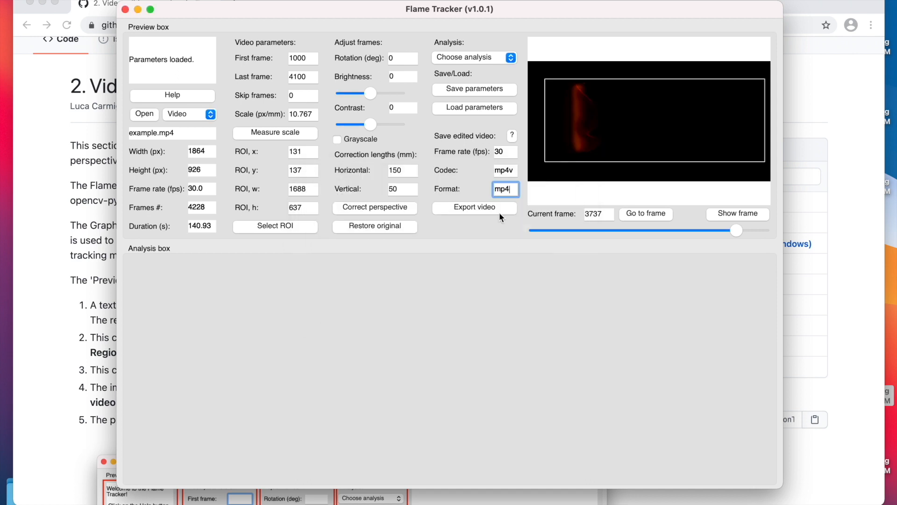
{"action": "left_click", "coordinate": [498, 209]}
{"action": "type", "text": "example-ROI"}
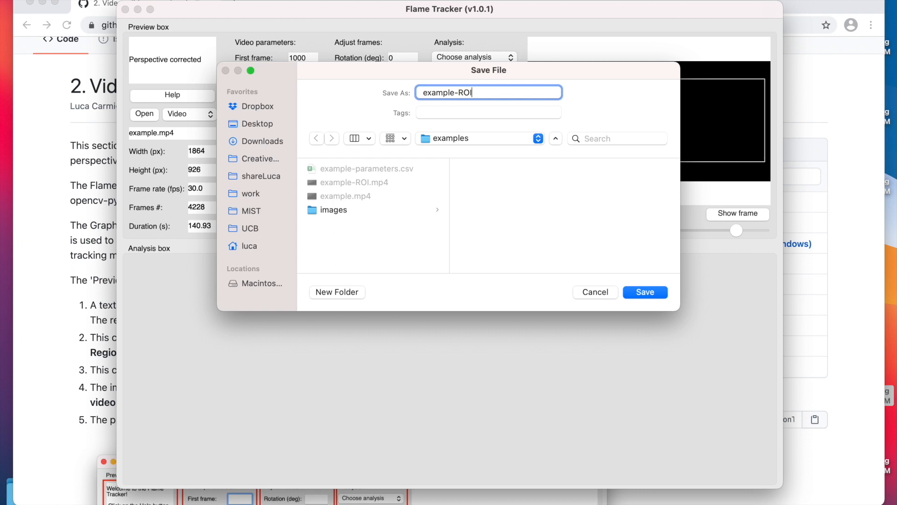
{"action": "key", "text": "Return"}
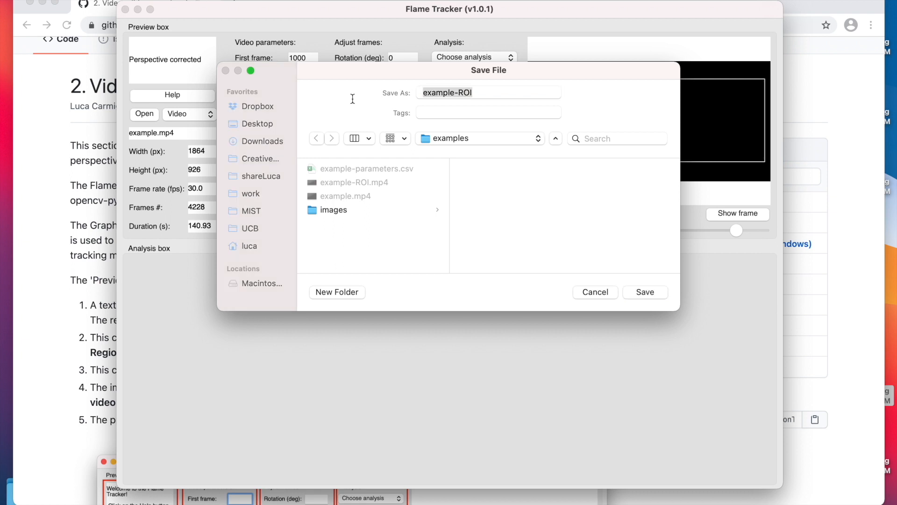
{"action": "left_click", "coordinate": [12, 256]}
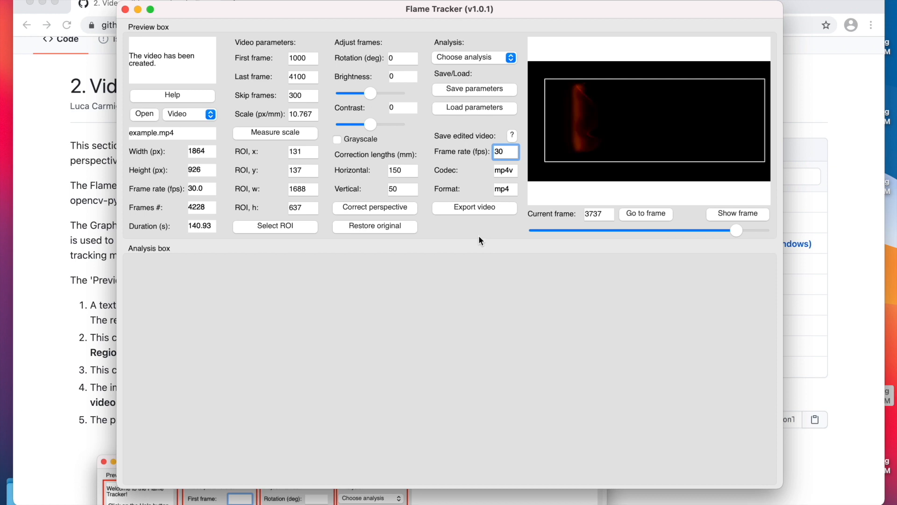
{"action": "left_click", "coordinate": [504, 61]}
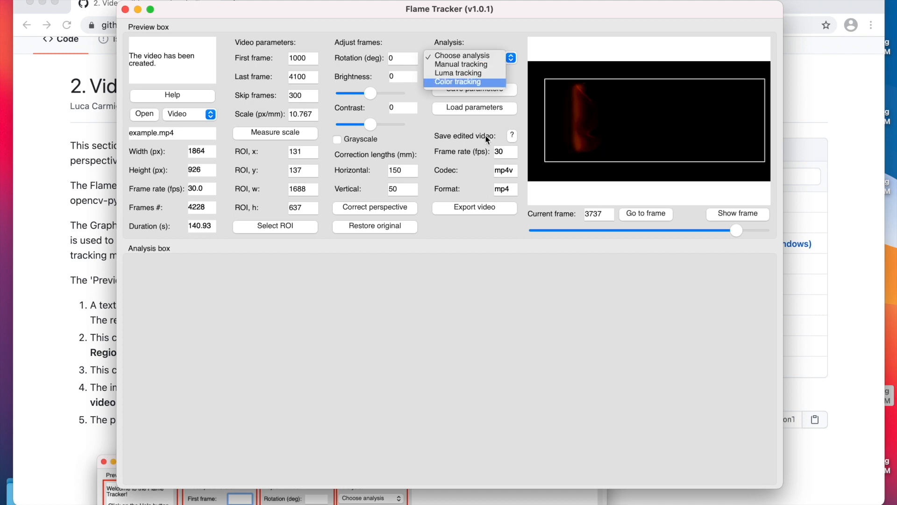
{"action": "left_click", "coordinate": [483, 250]}
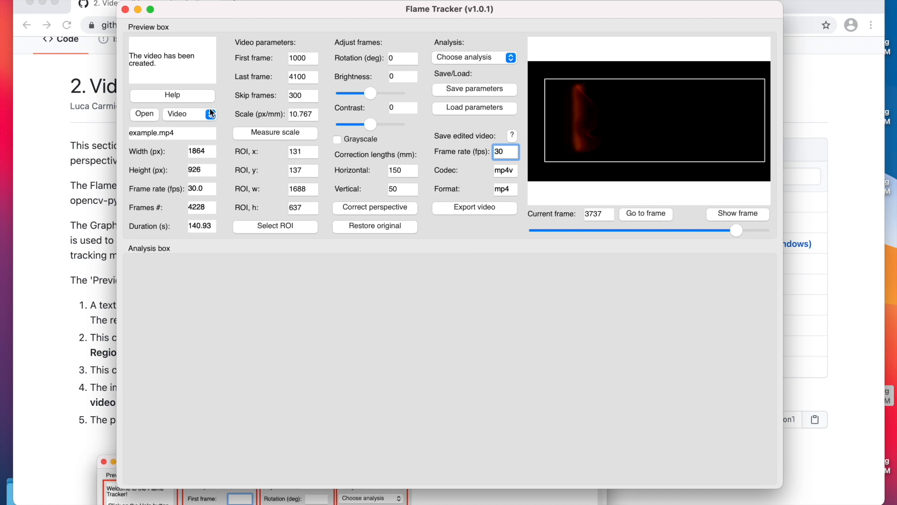
Step: Switch the input type to Image(s) and open iss038e051068.jpg from the images folder
{"action": "left_click", "coordinate": [200, 115]}
{"action": "left_click", "coordinate": [195, 121]}
{"action": "left_click", "coordinate": [151, 117]}
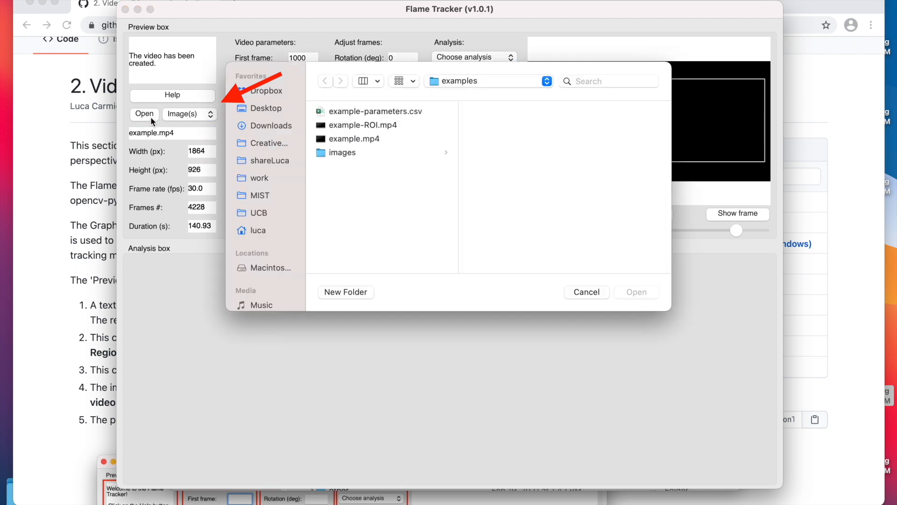
{"action": "left_click", "coordinate": [326, 152]}
{"action": "left_click", "coordinate": [493, 111]}
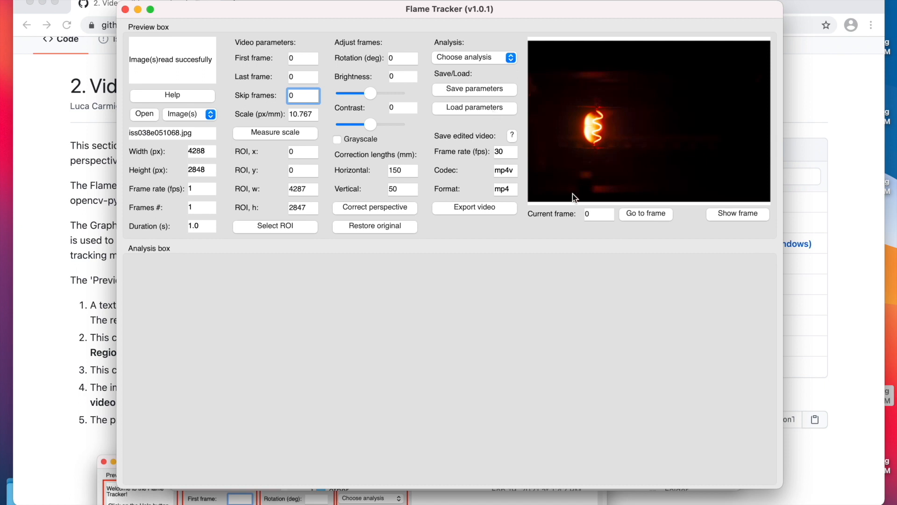
Step: Open the five images iss038e051068.jpg to iss038e051072.jpg together at 1 frame per second and preview frame 4
{"action": "left_click", "coordinate": [145, 115]}
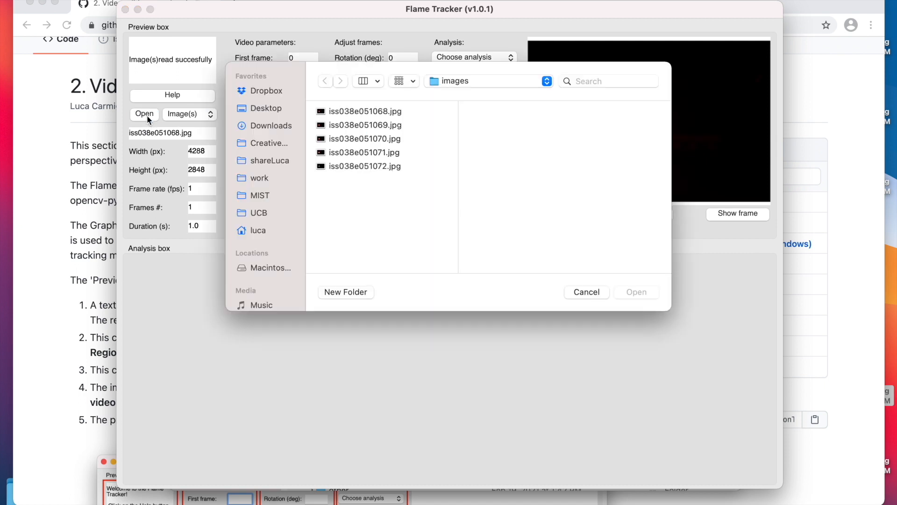
{"action": "left_click", "coordinate": [367, 111]}
{"action": "left_click", "coordinate": [358, 165], "text": "shift"}
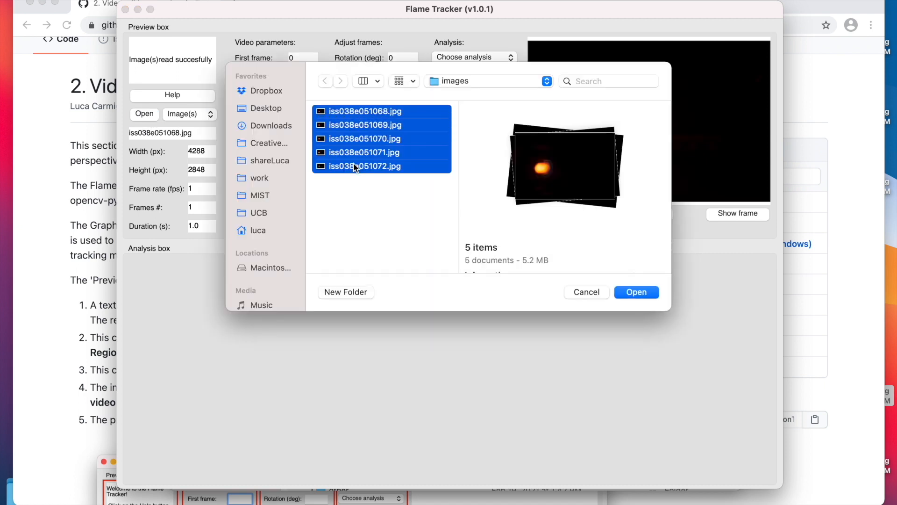
{"action": "left_click", "coordinate": [626, 290]}
{"action": "type", "text": "1"}
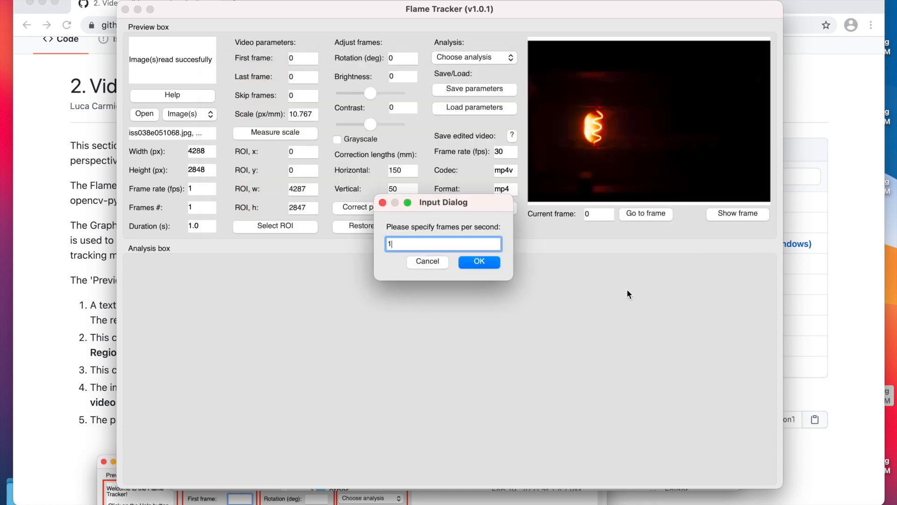
{"action": "key", "text": "Return"}
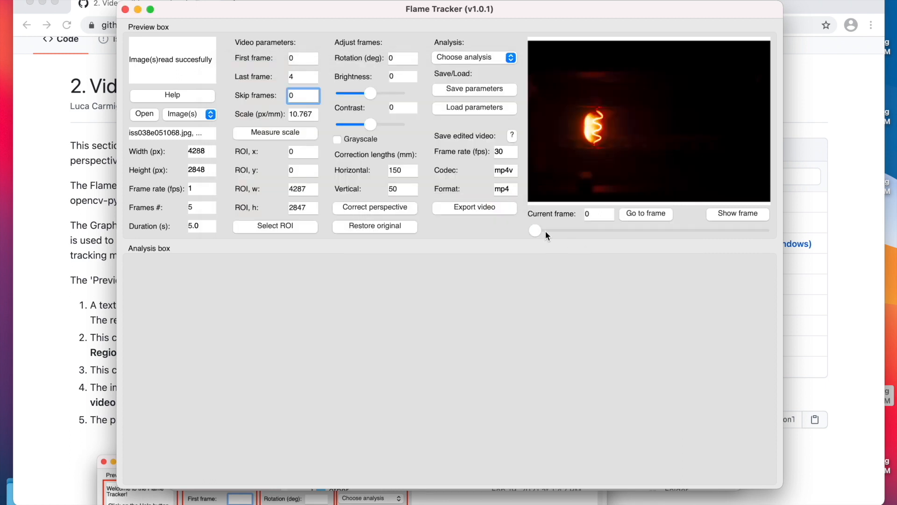
{"action": "left_click_drag", "start_coordinate": [605, 232], "coordinate": [759, 230]}
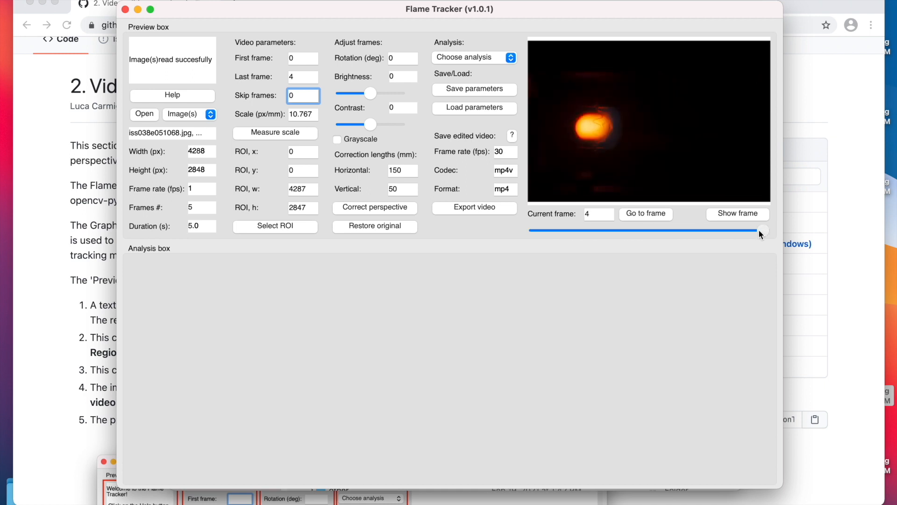